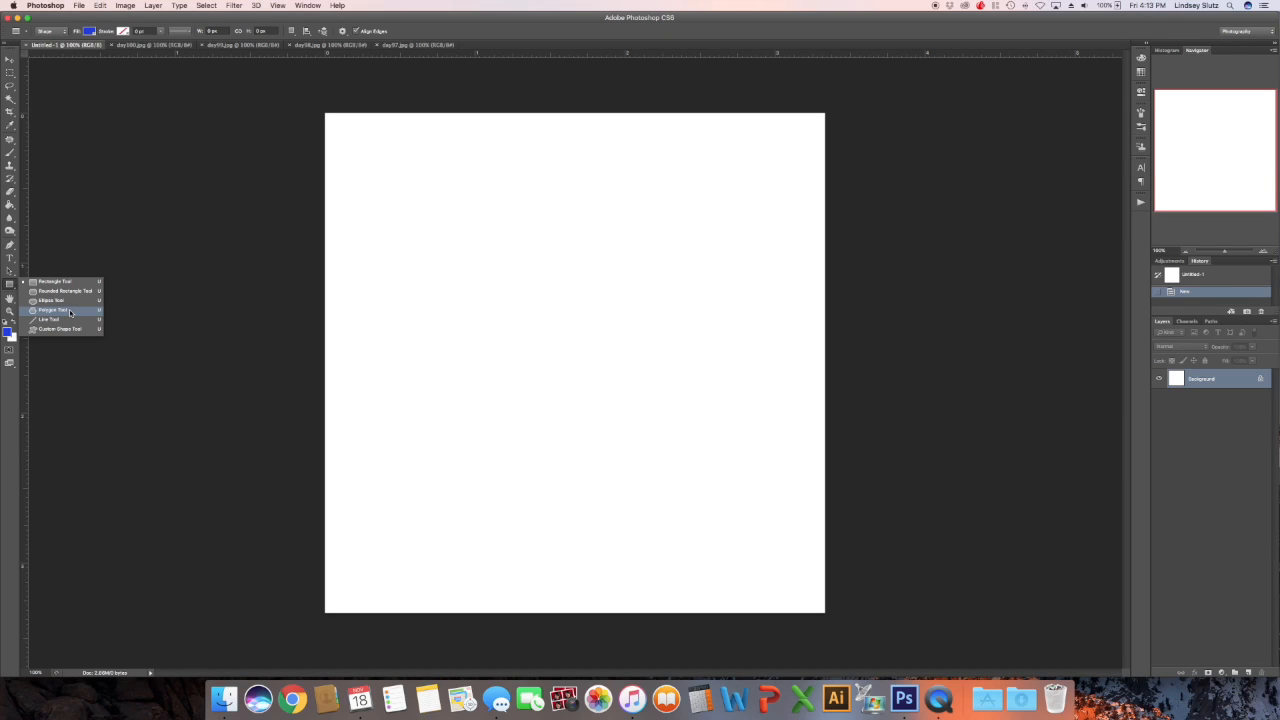
pyautogui.click(55, 310)
pyautogui.moveTo(395, 211); pyautogui.dragTo(434, 259)
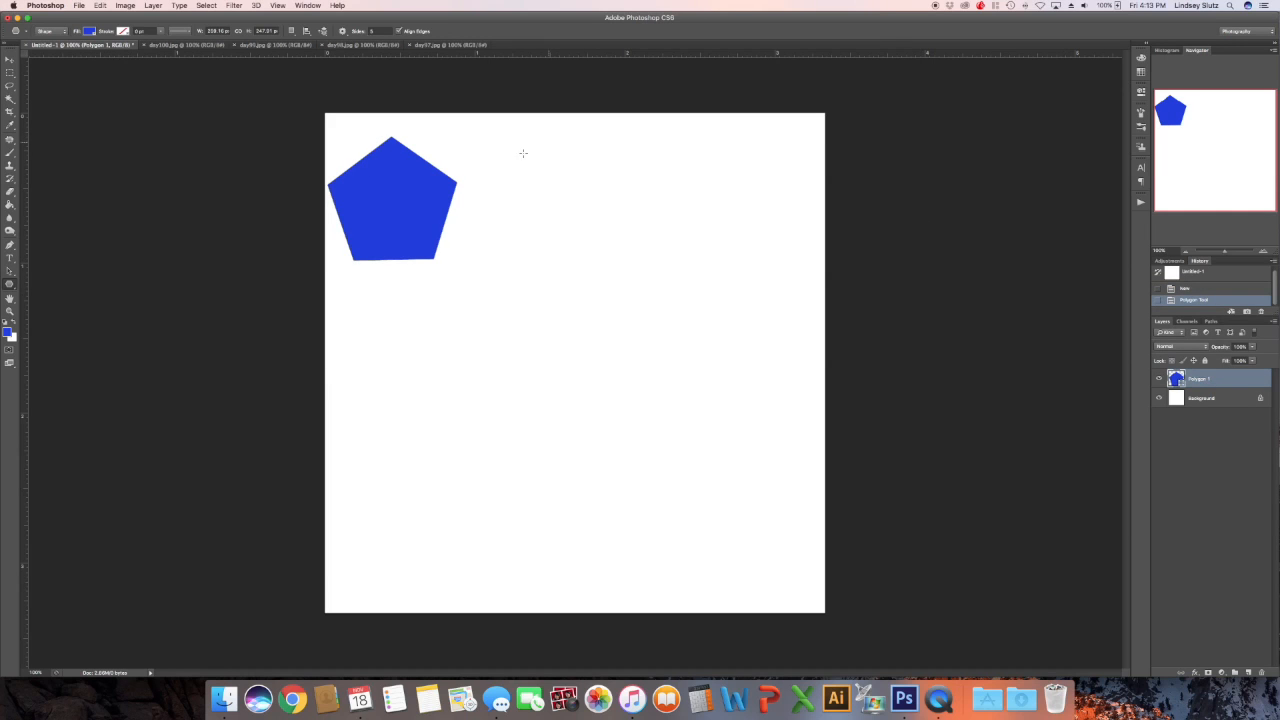
pyautogui.click(1209, 289)
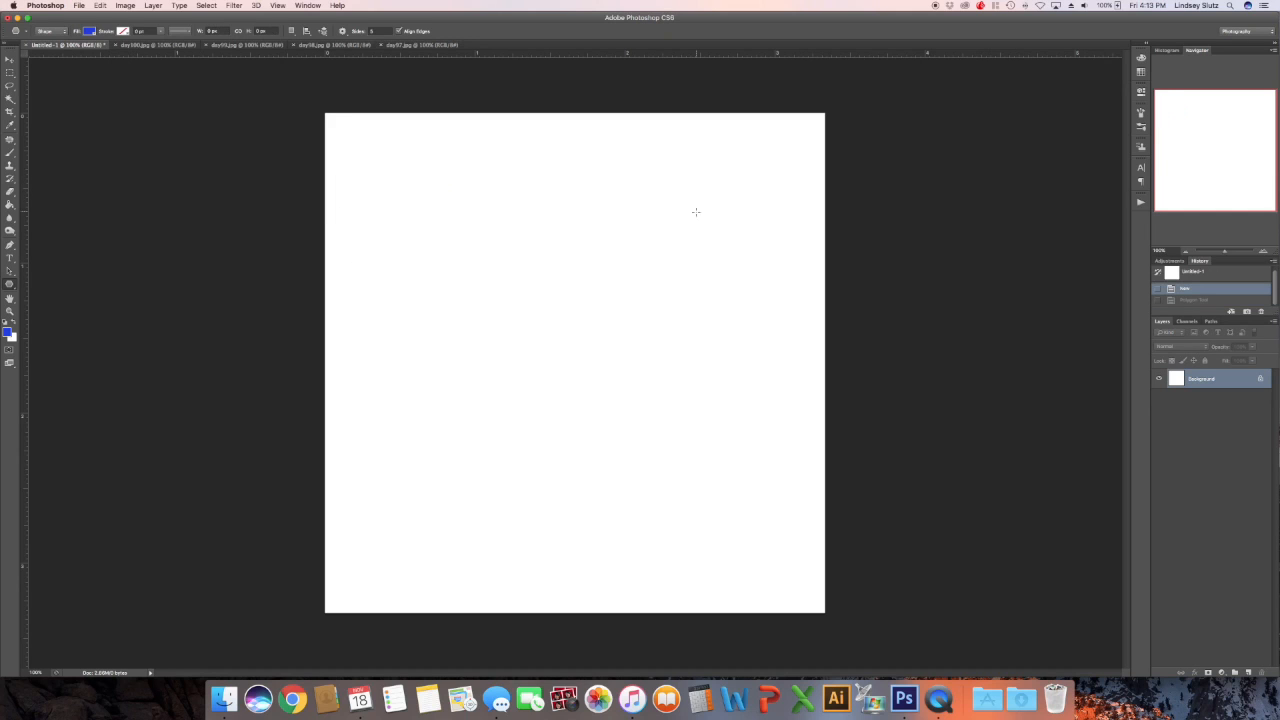
# Draw a blue six-sided polygon near the canvas's upper-left and arrange copies of it into a staggered group of four hexagons
pyautogui.click(376, 30)
pyautogui.moveTo(378, 179); pyautogui.dragTo(468, 221)
pyautogui.click(10, 60)
pyautogui.moveTo(386, 194); pyautogui.dragTo(597, 484)
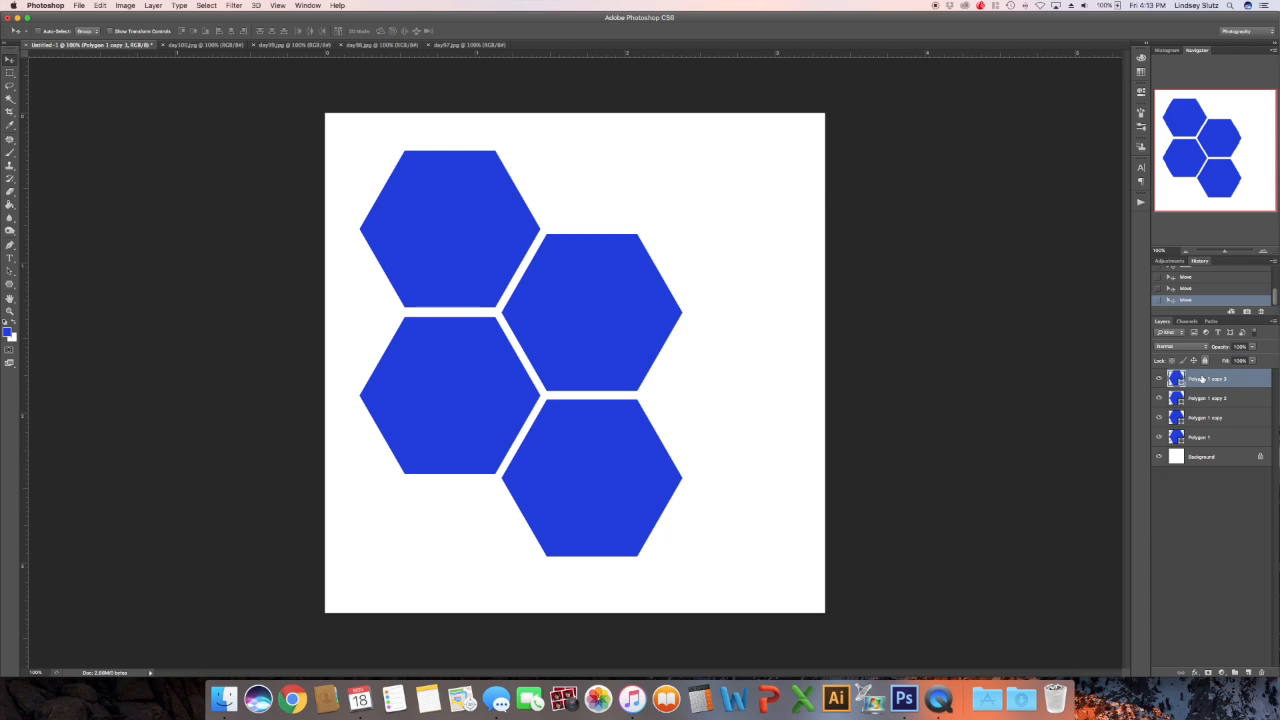
# Duplicate the hexagon layer until seven hexagons form a ring around a central one, and center the whole group on the canvas
pyautogui.moveTo(1238, 379); pyautogui.dragTo(1251, 668)
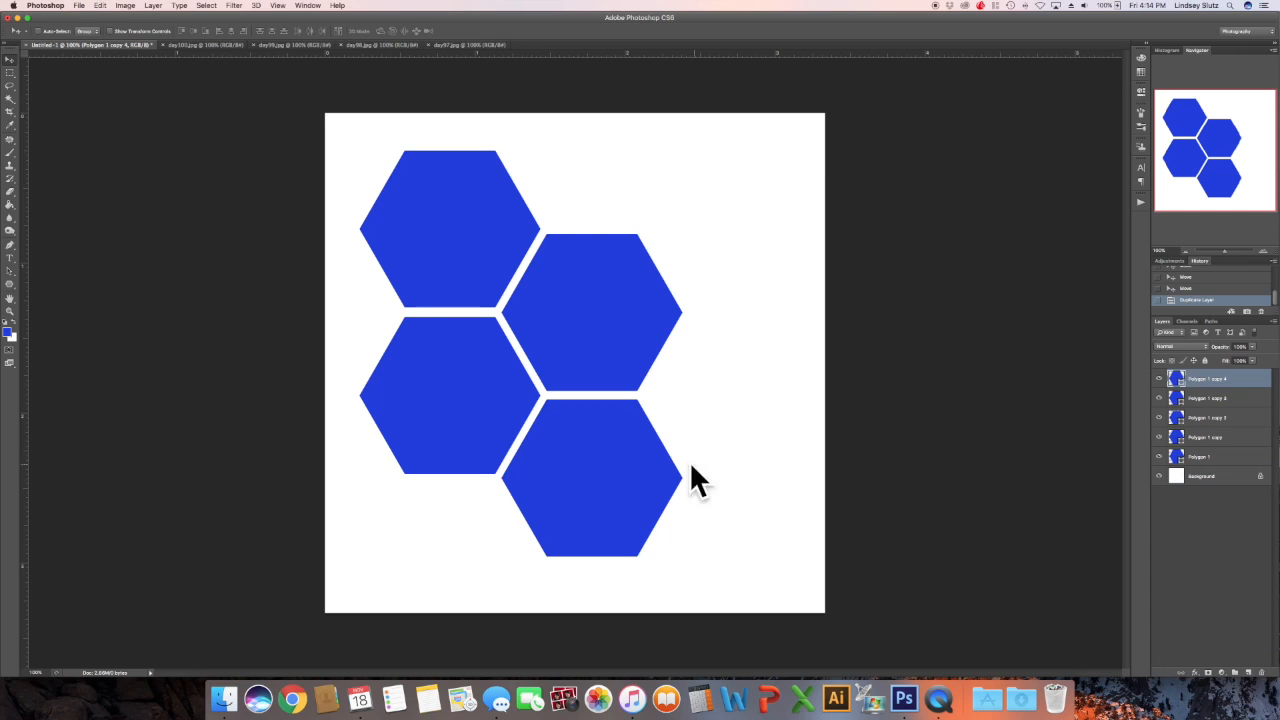
pyautogui.moveTo(691, 460); pyautogui.dragTo(797, 381)
pyautogui.moveTo(755, 445); pyautogui.dragTo(580, 193)
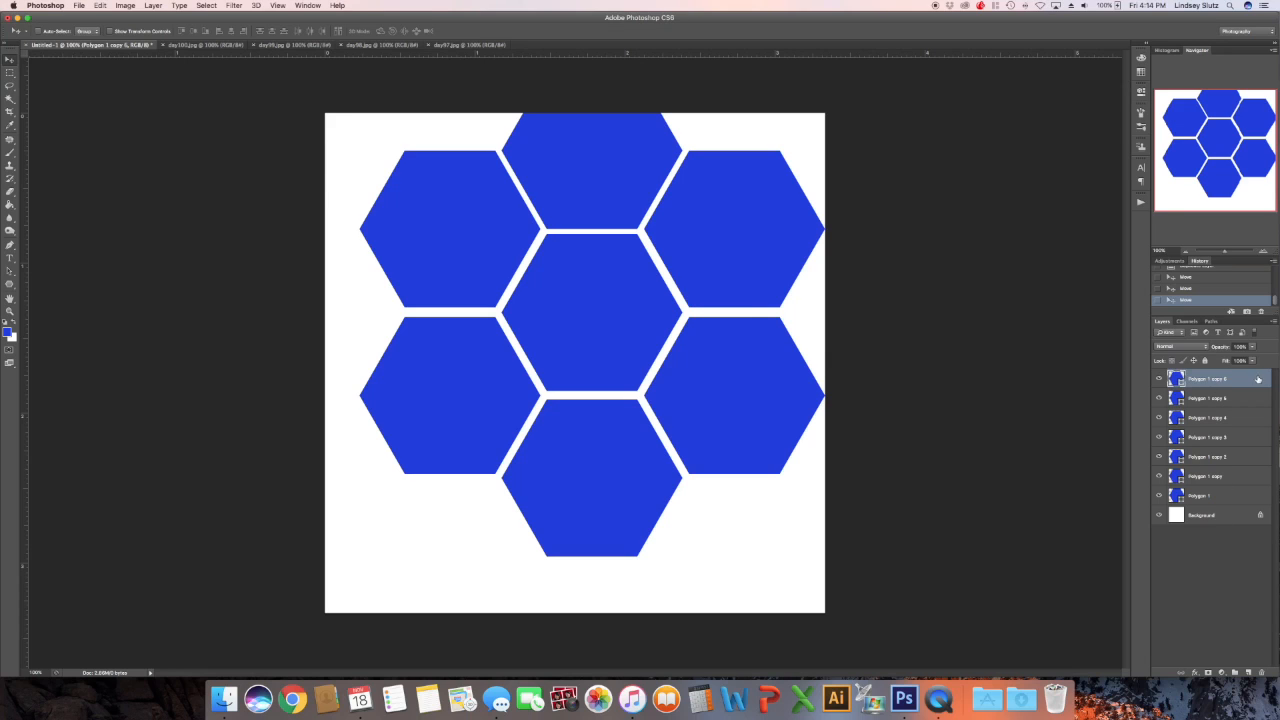
pyautogui.keyDown('shift'); pyautogui.click(1229, 499); pyautogui.keyUp('shift')
pyautogui.moveTo(628, 187); pyautogui.dragTo(613, 235)
# Copy the day100.jpg floral pattern into the hexagon document, scale it down and place it over the lower-left hexagon
pyautogui.click(160, 46)
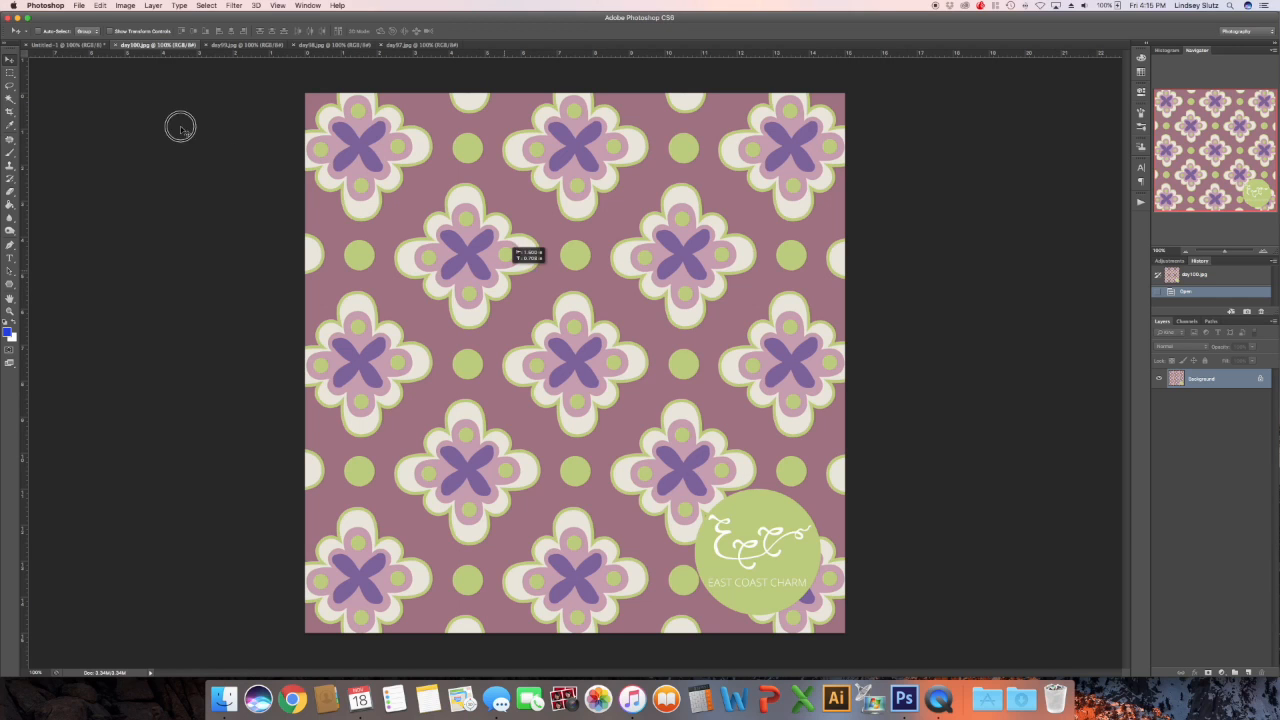
pyautogui.moveTo(52, 47); pyautogui.dragTo(531, 336)
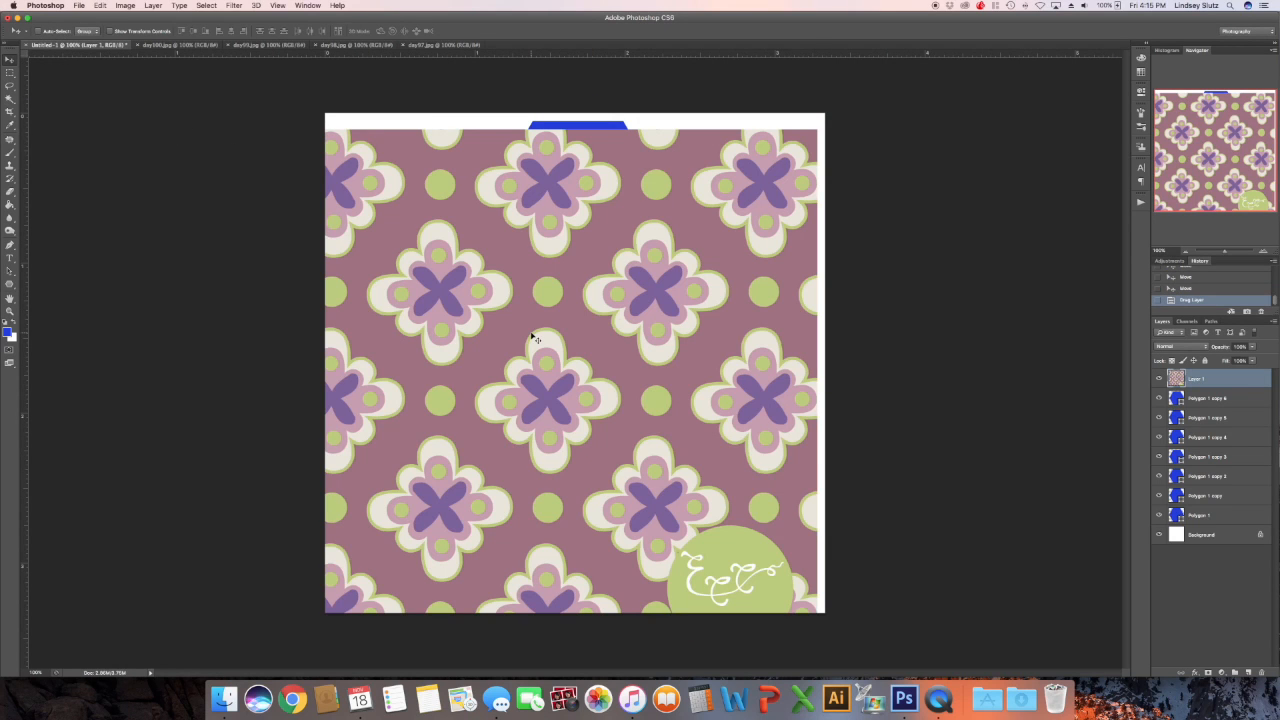
pyautogui.press('super+t')
pyautogui.moveTo(284, 133); pyautogui.dragTo(574, 364)
pyautogui.moveTo(673, 502); pyautogui.dragTo(452, 455)
pyautogui.click(503, 32)
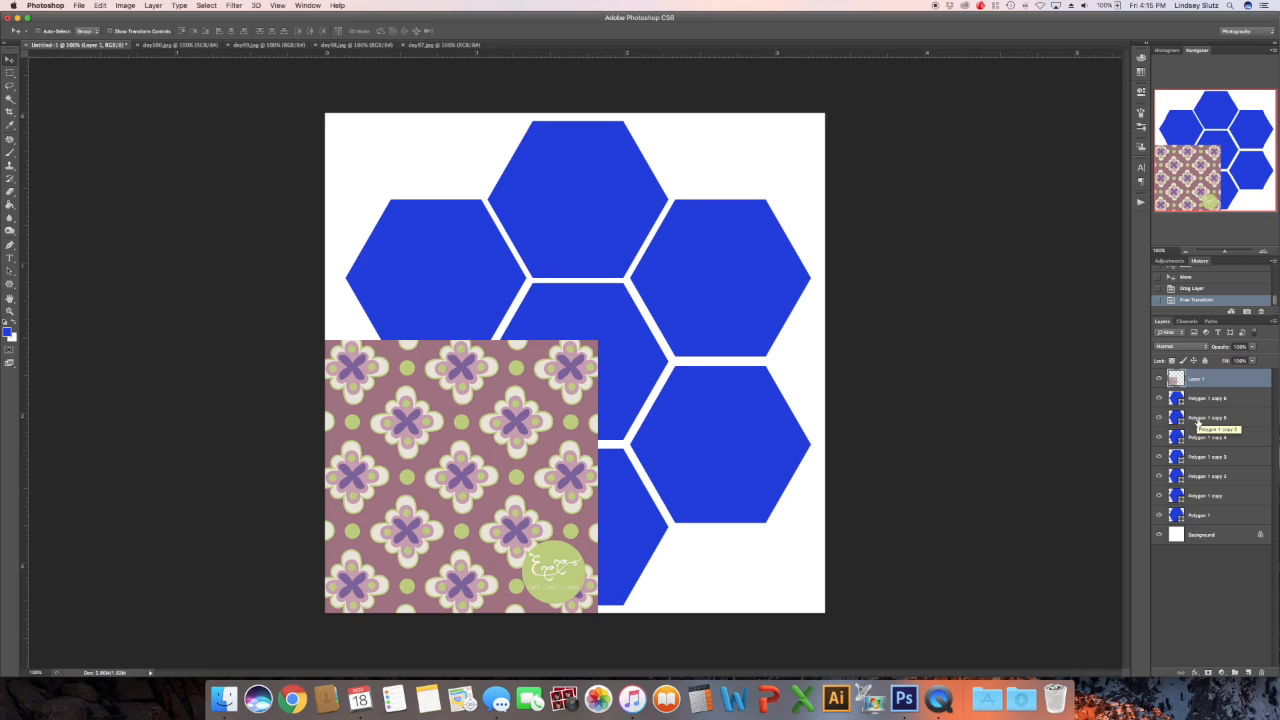
# Toggle the visibility of the polygon layers one at a time to identify which layer is the lower-left hexagon
pyautogui.click(1160, 497)
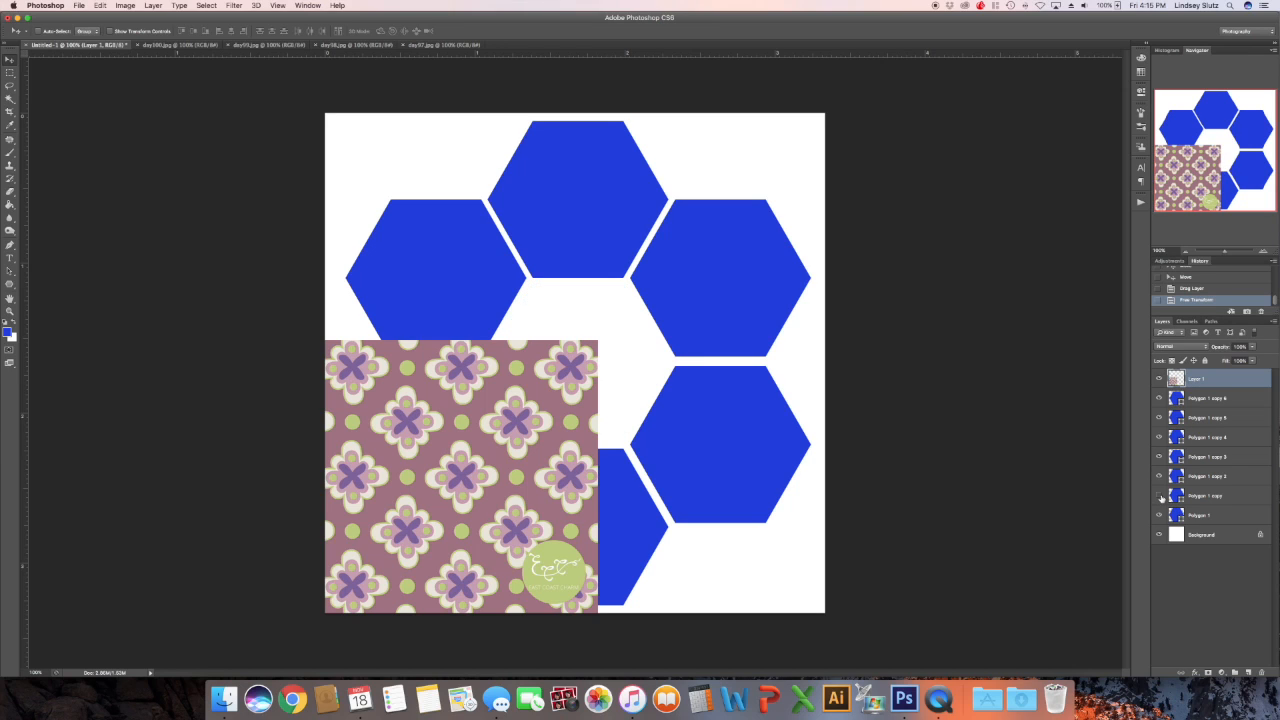
pyautogui.click(1160, 497)
pyautogui.click(1160, 516)
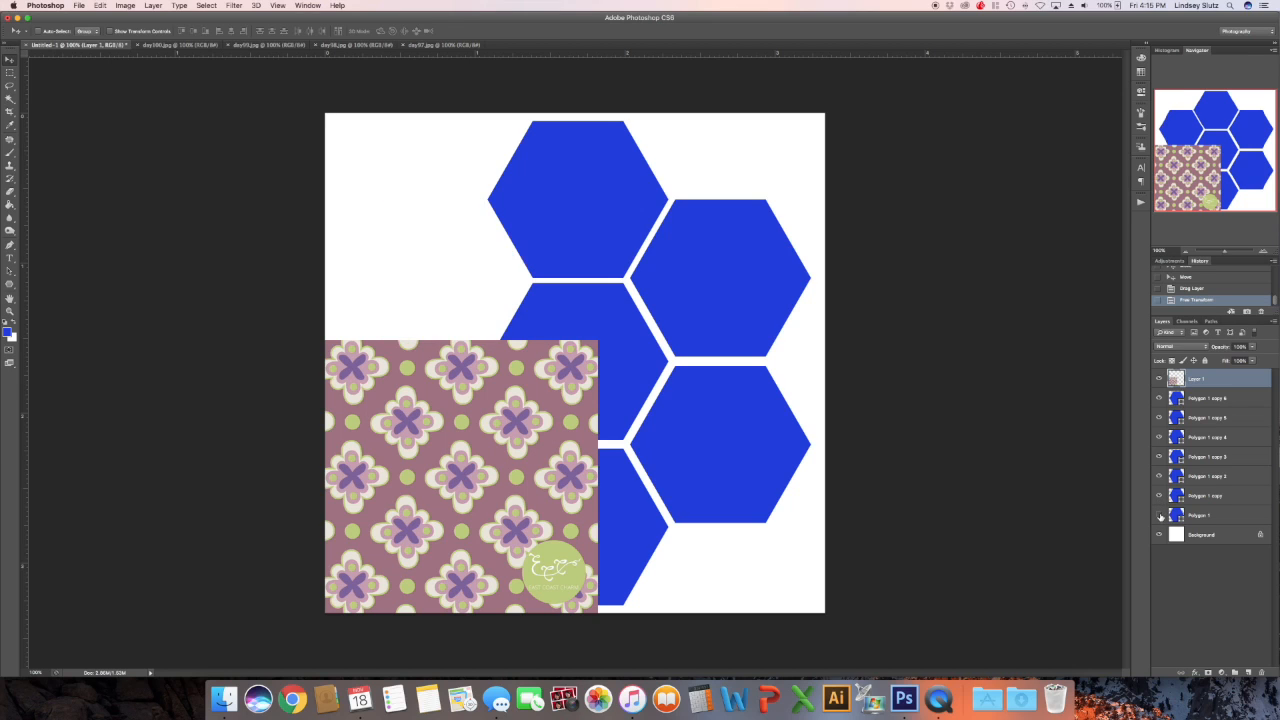
pyautogui.click(1160, 516)
pyautogui.click(1160, 457)
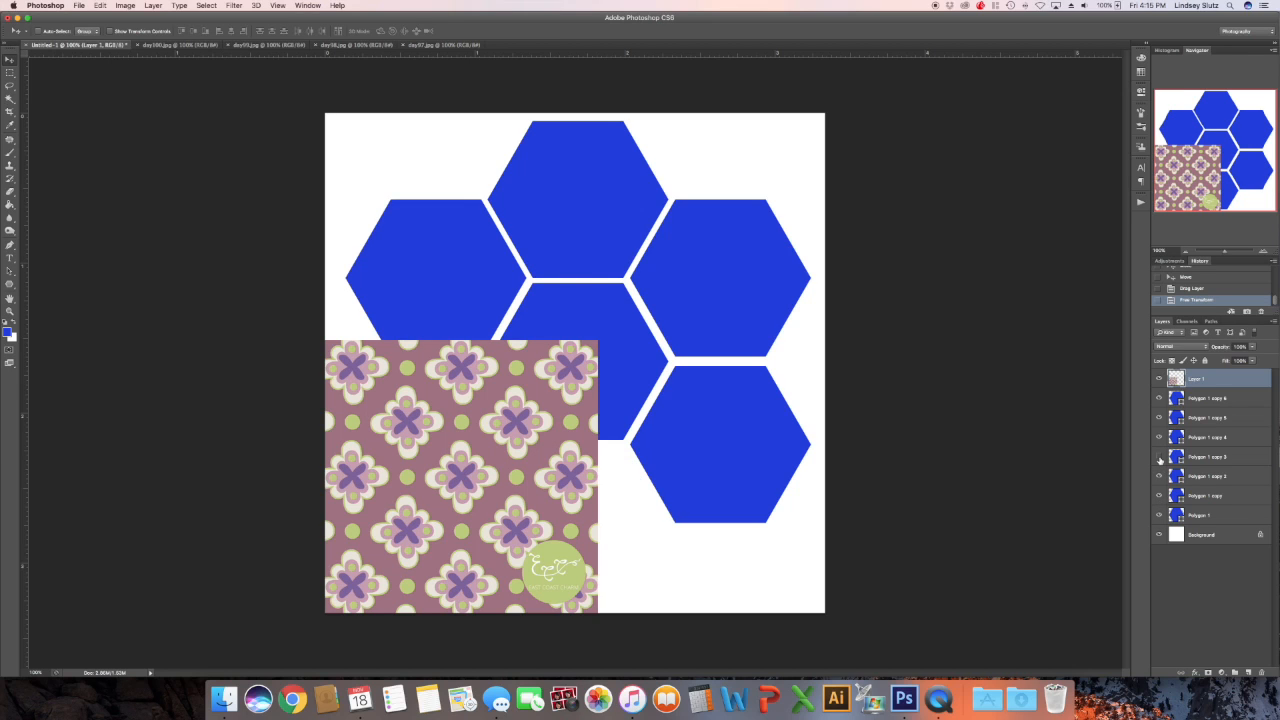
pyautogui.click(1160, 457)
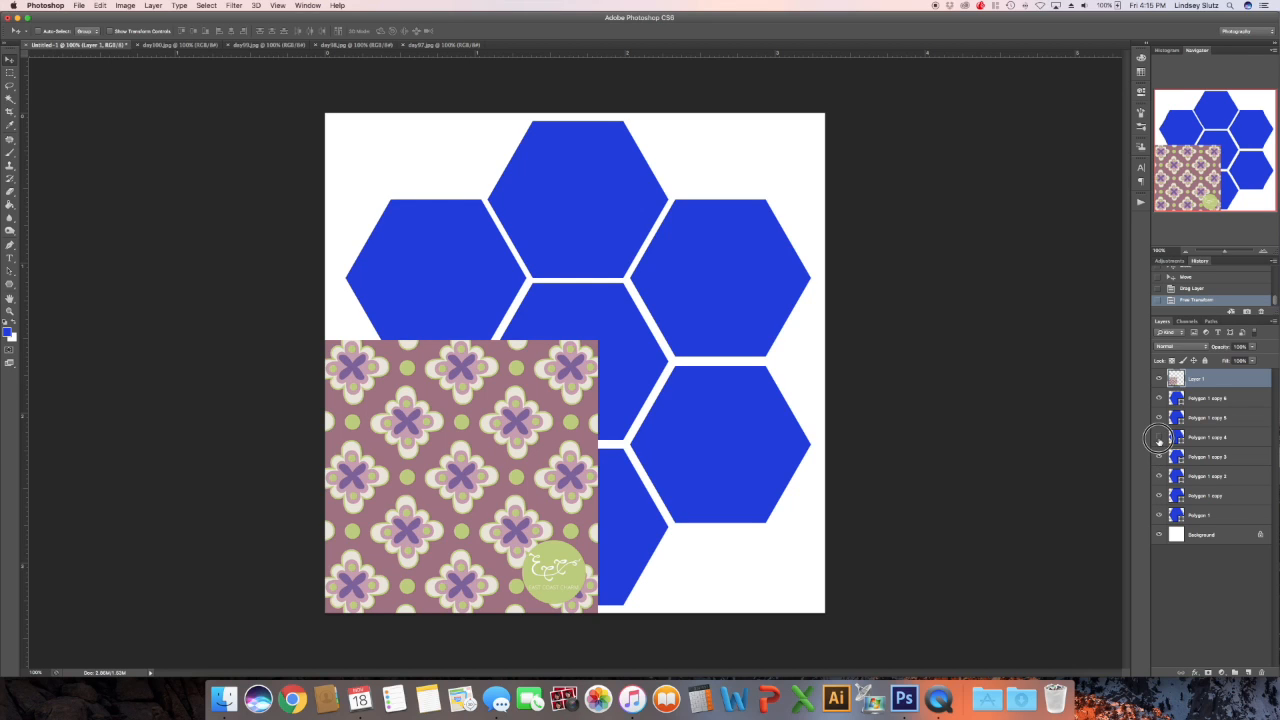
pyautogui.click(1160, 438)
pyautogui.click(1160, 438)
pyautogui.click(1159, 416)
pyautogui.click(1159, 416)
pyautogui.click(1160, 399)
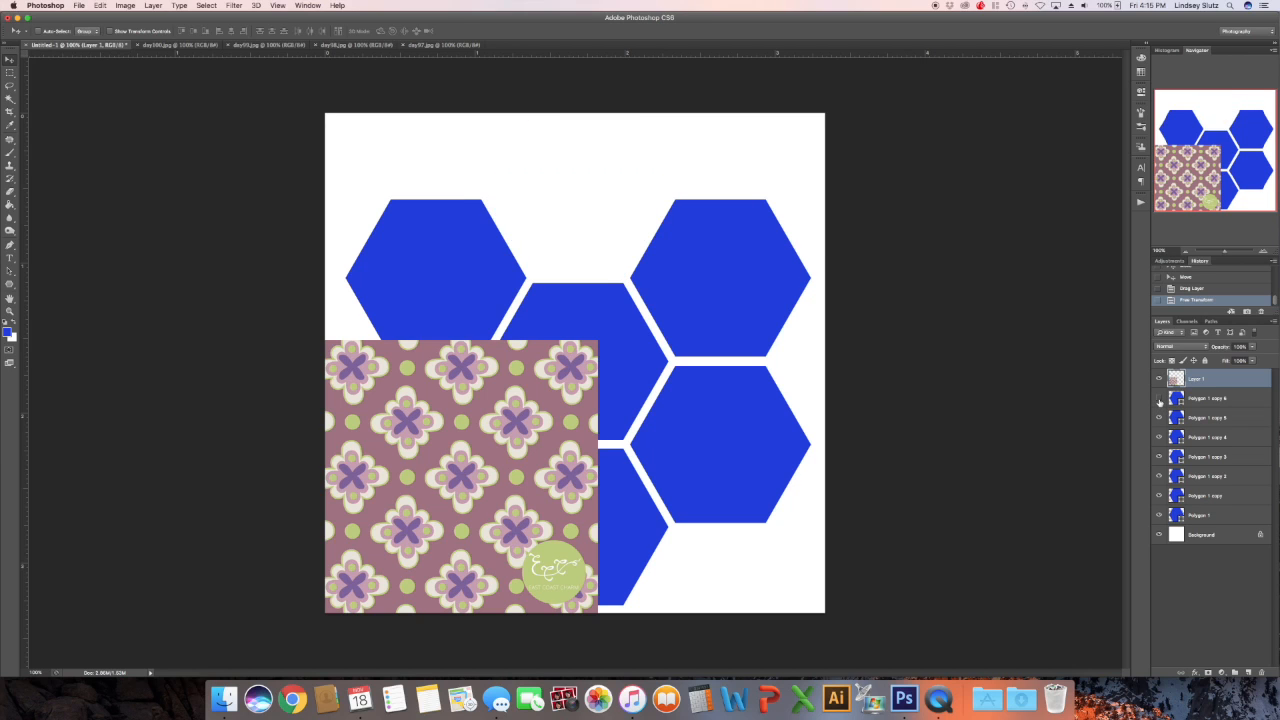
pyautogui.click(1160, 399)
pyautogui.click(1160, 417)
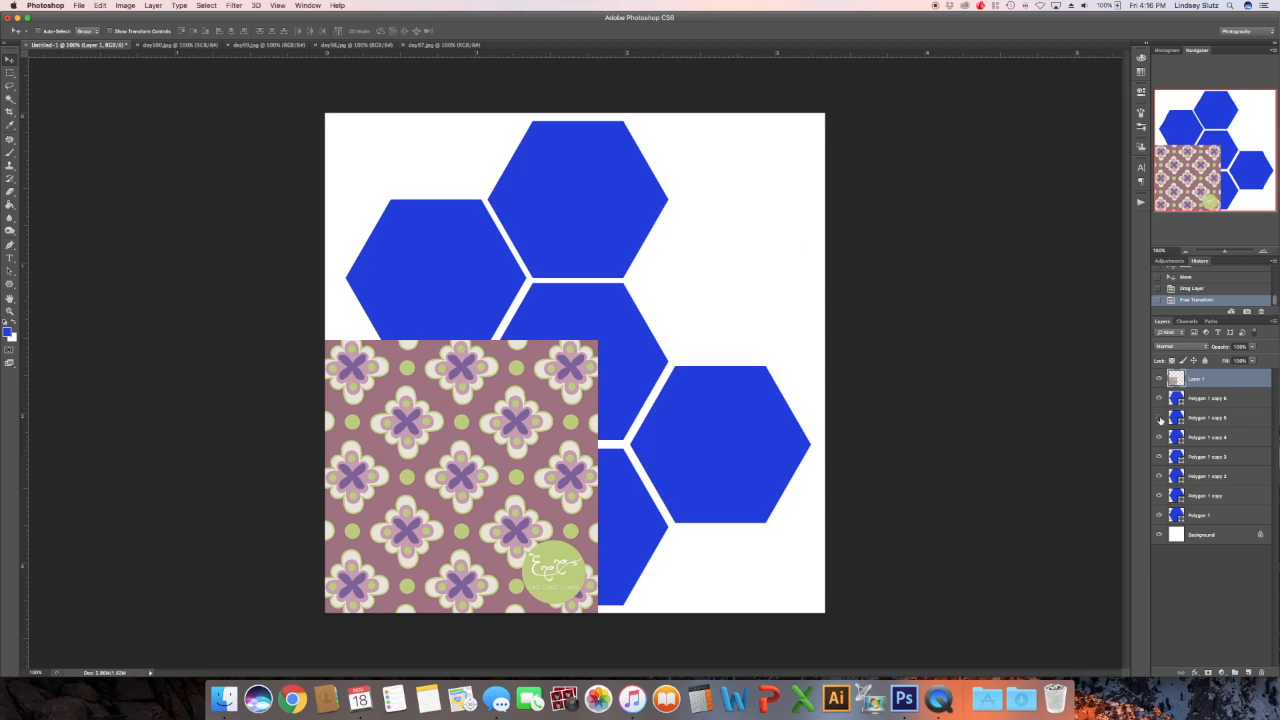
pyautogui.click(1160, 417)
pyautogui.click(1160, 437)
pyautogui.click(1160, 437)
pyautogui.click(1160, 456)
pyautogui.click(1160, 456)
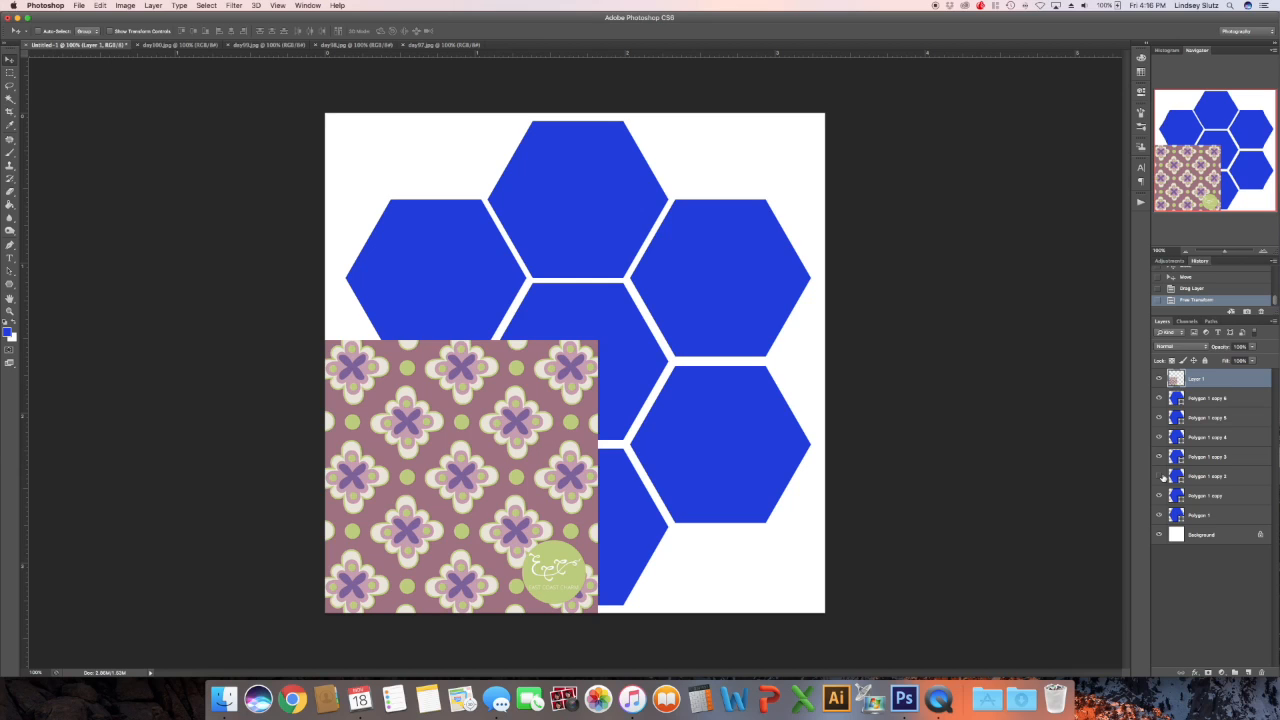
# Place the floral pattern layer directly above the lower-left hexagon's layer, clip it to that hexagon and center a flower inside it
pyautogui.moveTo(1212, 381); pyautogui.dragTo(1215, 461)
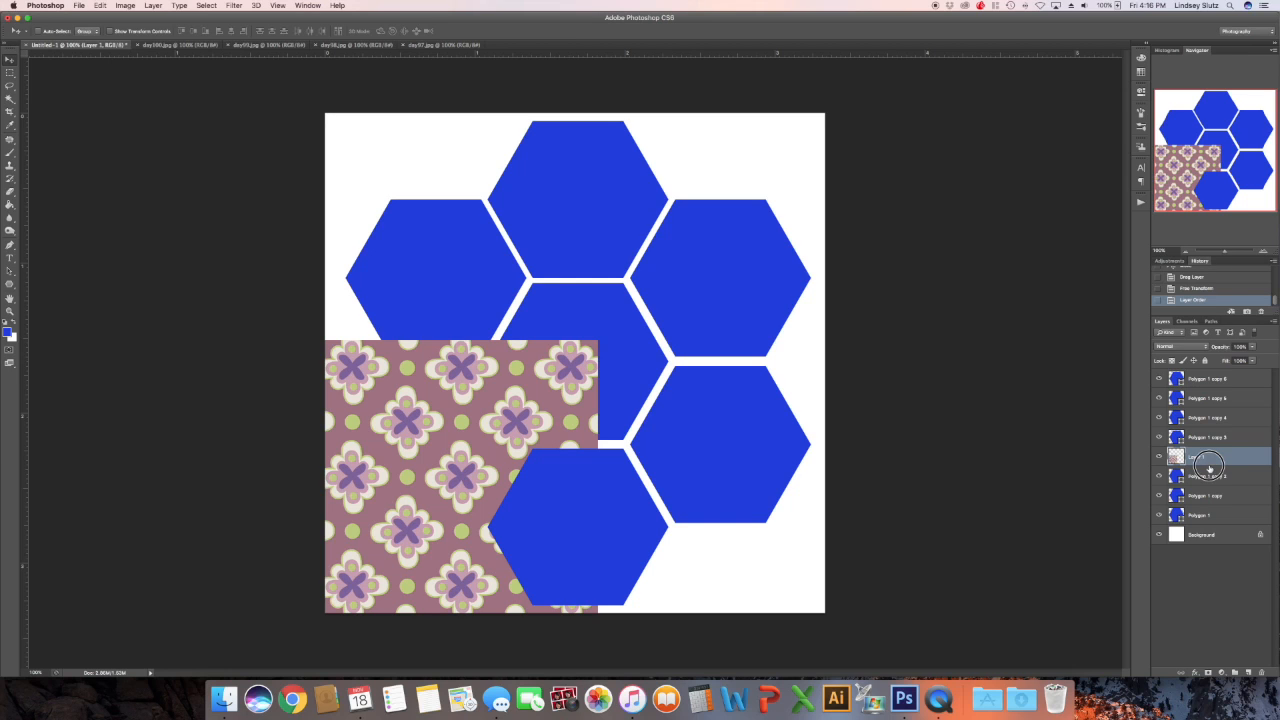
pyautogui.keyDown('alt'); pyautogui.click(1214, 464); pyautogui.keyUp('alt')
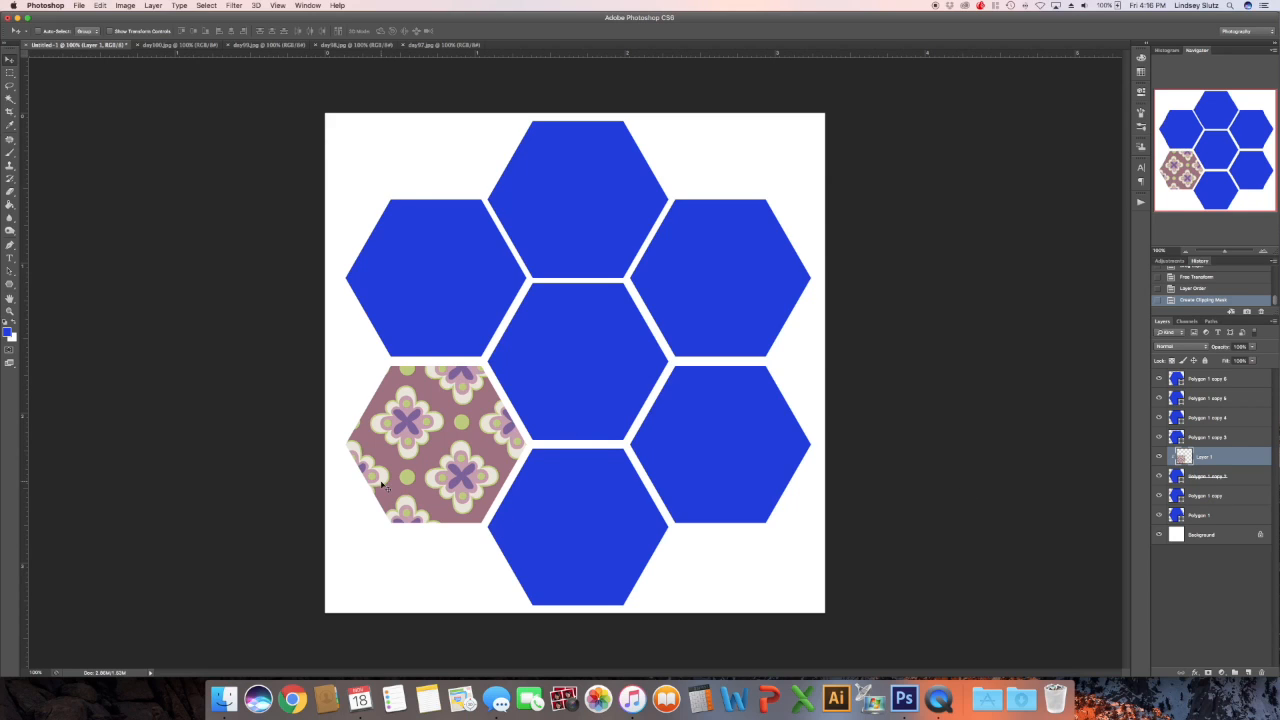
pyautogui.moveTo(410, 451); pyautogui.dragTo(424, 426)
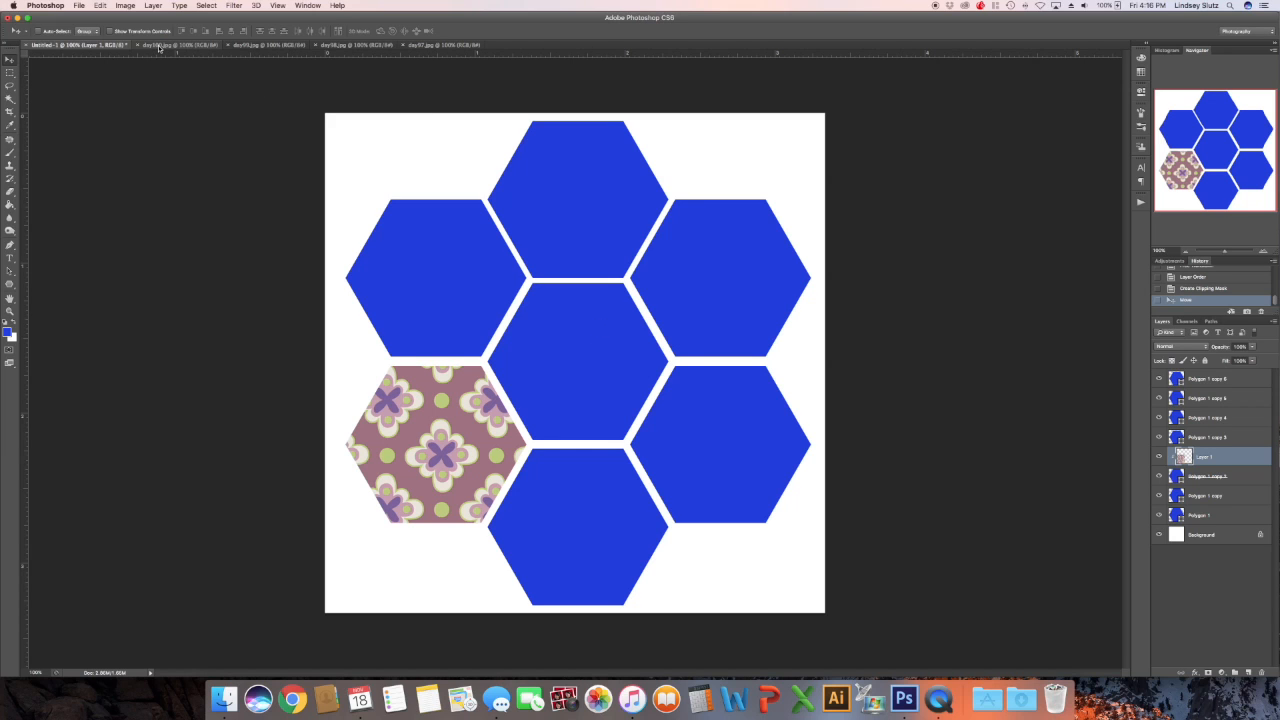
# Close day100.jpg and copy the day99.jpg pattern into the hexagon document as the topmost layer
pyautogui.click(159, 48)
pyautogui.click(138, 46)
pyautogui.click(178, 45)
pyautogui.moveTo(506, 287); pyautogui.dragTo(547, 249)
pyautogui.moveTo(1220, 461); pyautogui.dragTo(1177, 373)
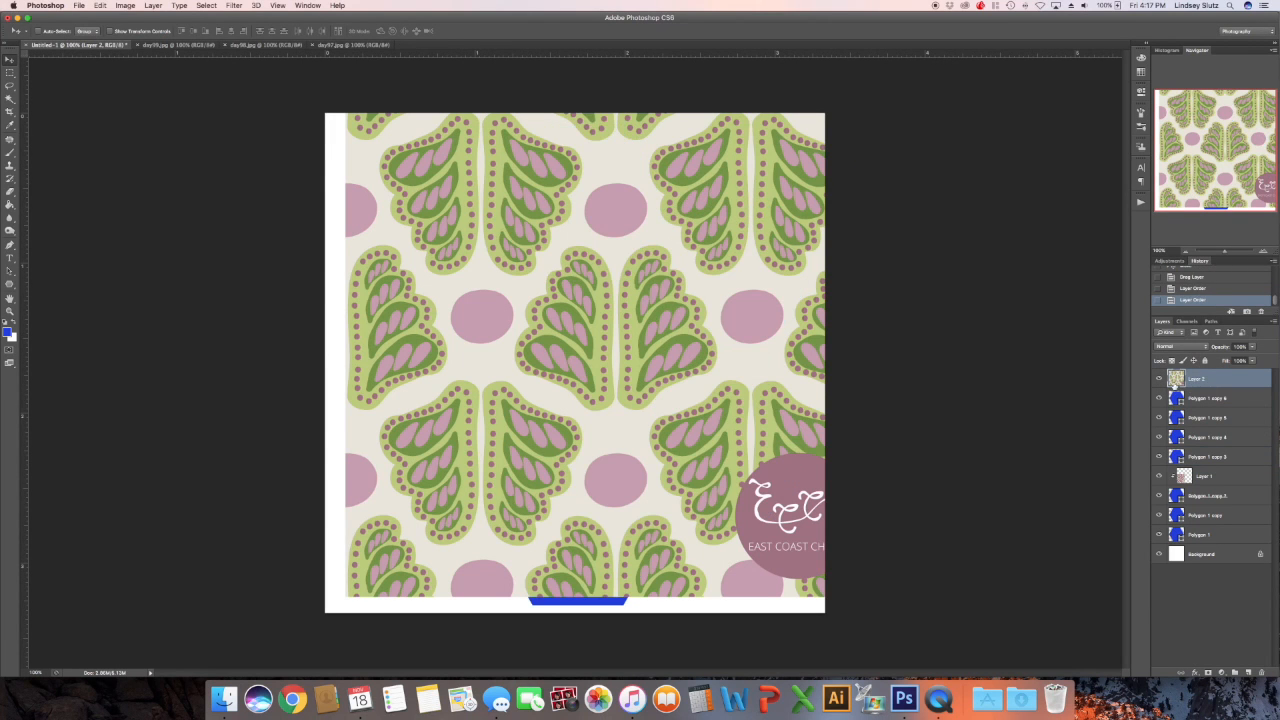
# Clip the green wing pattern to the top hexagon, scale it down and reposition it within the shape
pyautogui.keyDown('alt'); pyautogui.click(1206, 387); pyautogui.keyUp('alt')
pyautogui.press('super+t')
pyautogui.moveTo(886, 597); pyautogui.dragTo(814, 526)
pyautogui.press('Return')
pyautogui.moveTo(588, 184); pyautogui.dragTo(622, 194)
# Close day99.jpg and copy the day98.jpg polka-dot pattern into the hexagon document
pyautogui.click(138, 46)
pyautogui.click(178, 45)
pyautogui.moveTo(391, 200); pyautogui.dragTo(551, 351)
pyautogui.moveTo(1198, 380); pyautogui.dragTo(1197, 378)
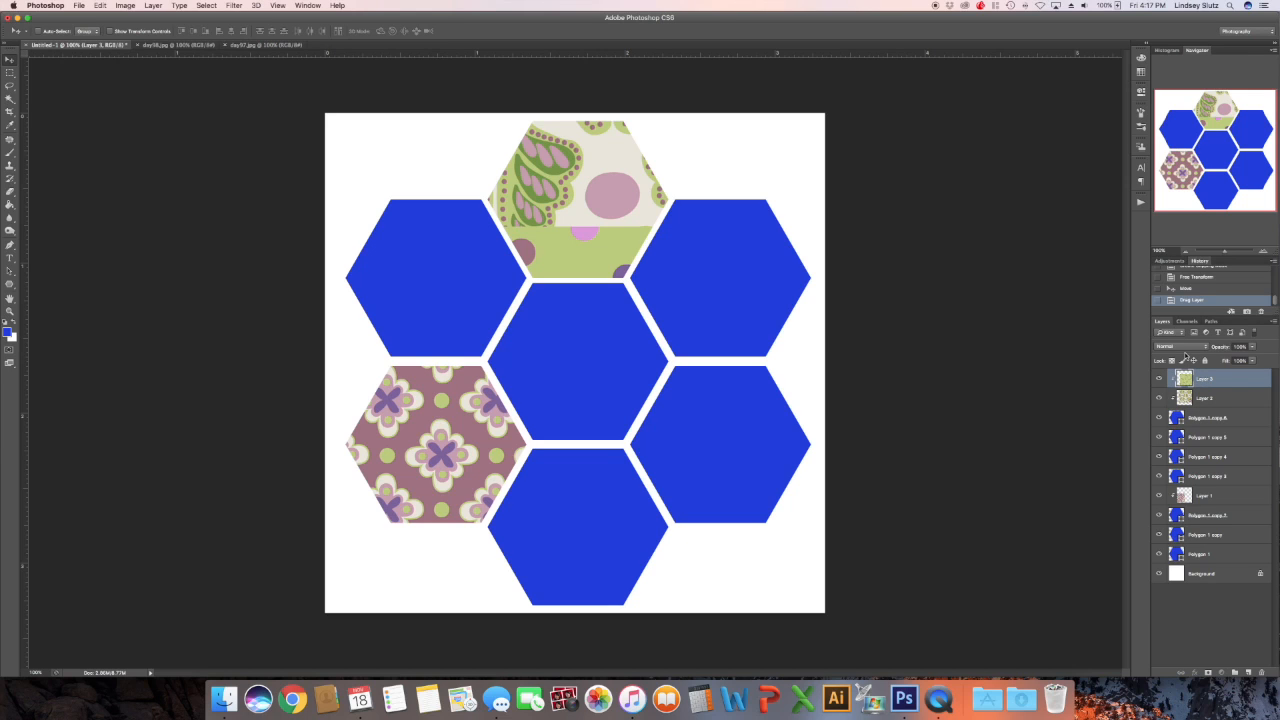
# Move the polka-dot layer down the stack to directly above the center hexagon's layer and clip it to that hexagon
pyautogui.moveTo(1203, 398); pyautogui.dragTo(1175, 424)
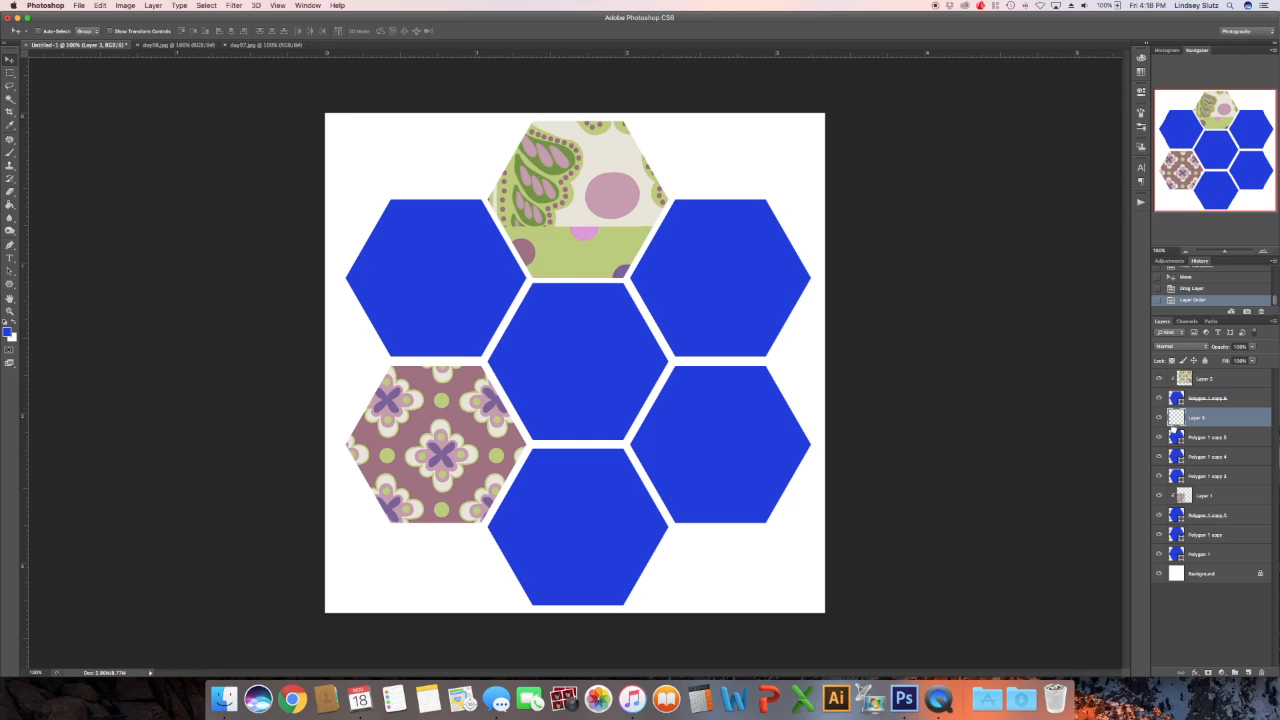
pyautogui.click(1191, 424)
pyautogui.click(1203, 418)
pyautogui.press('super+bracketleft')
pyautogui.press('super+bracketleft')
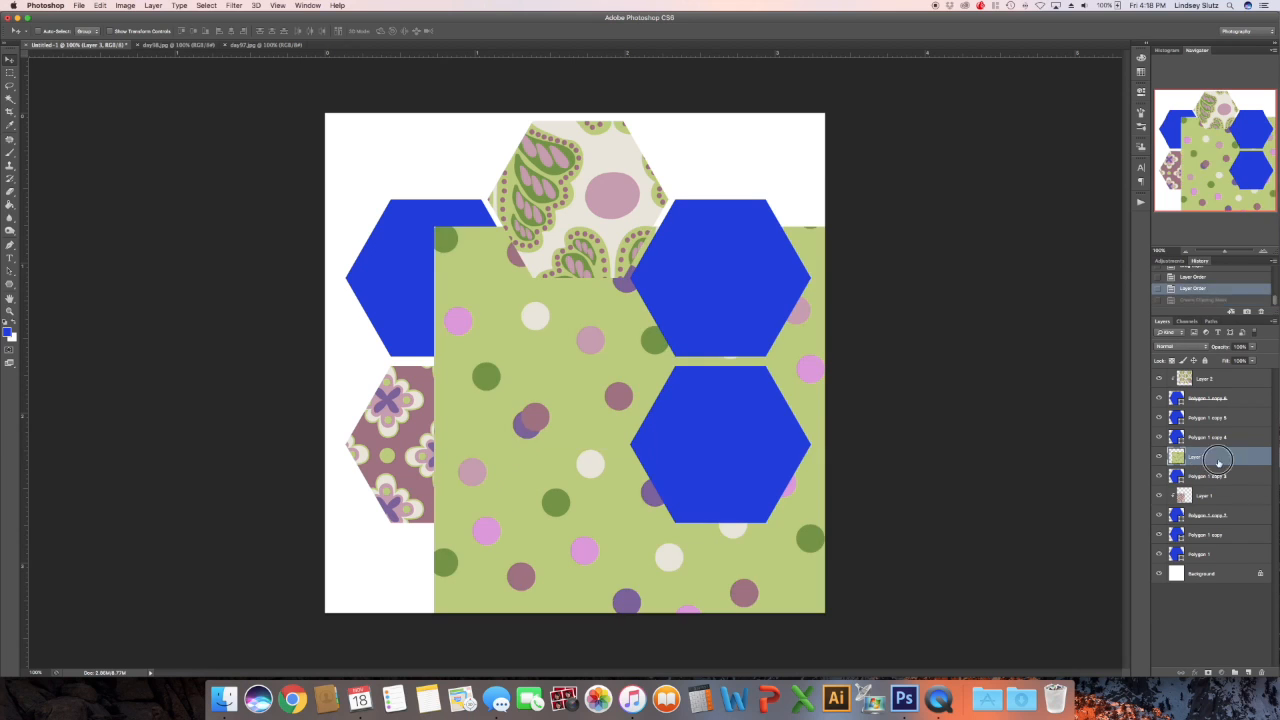
pyautogui.press('super+bracketleft')
pyautogui.press('super+bracketleft')
pyautogui.press('super+bracketleft')
pyautogui.press('super+alt+g')
# Scale down the clipped polka-dot pattern and position it to fill the center hexagon
pyautogui.press('super+t')
pyautogui.moveTo(517, 277); pyautogui.dragTo(543, 354)
pyautogui.press('Return')
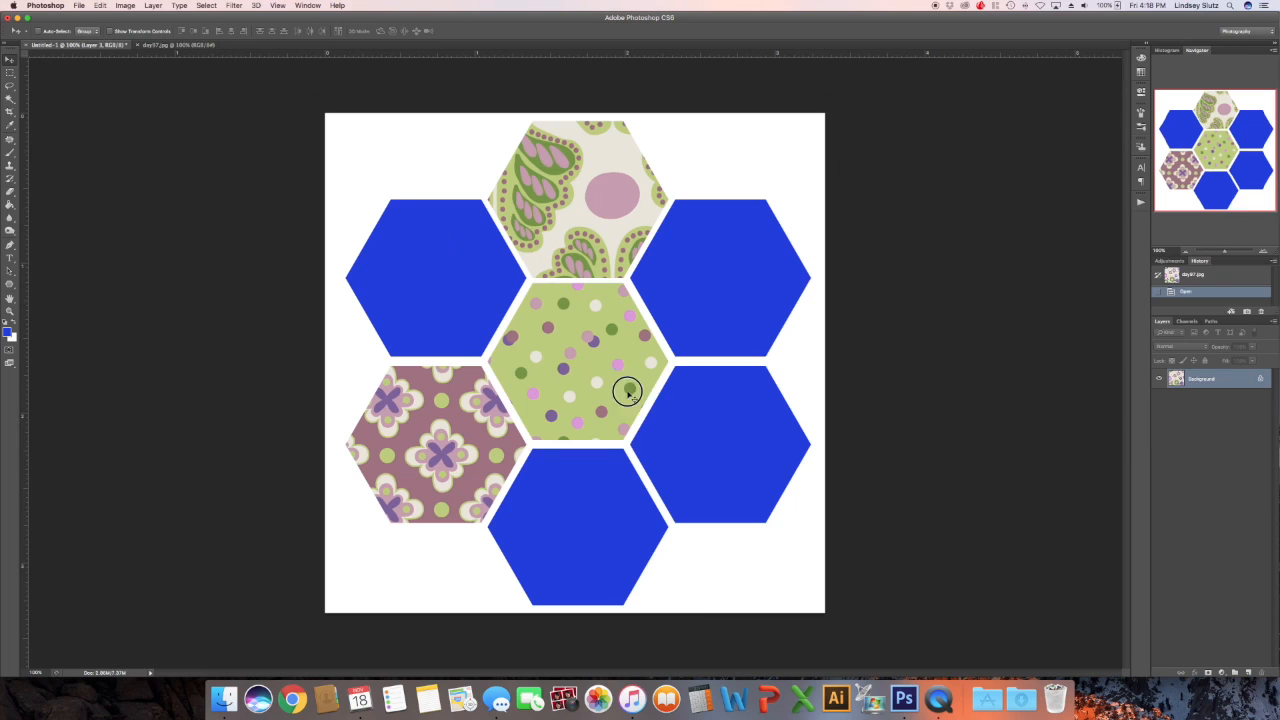
# Copy the day97.jpg flower pattern into the hexagon document, clip it to the lower-right hexagon and transform it to fit
pyautogui.moveTo(627, 392); pyautogui.dragTo(518, 297)
pyautogui.press('super+bracketleft')
pyautogui.press('super+bracketleft')
pyautogui.press('super+bracketright')
pyautogui.press('super+alt+g')
pyautogui.press('super+t')
pyautogui.moveTo(718, 475); pyautogui.dragTo(771, 378)
pyautogui.press('Return')
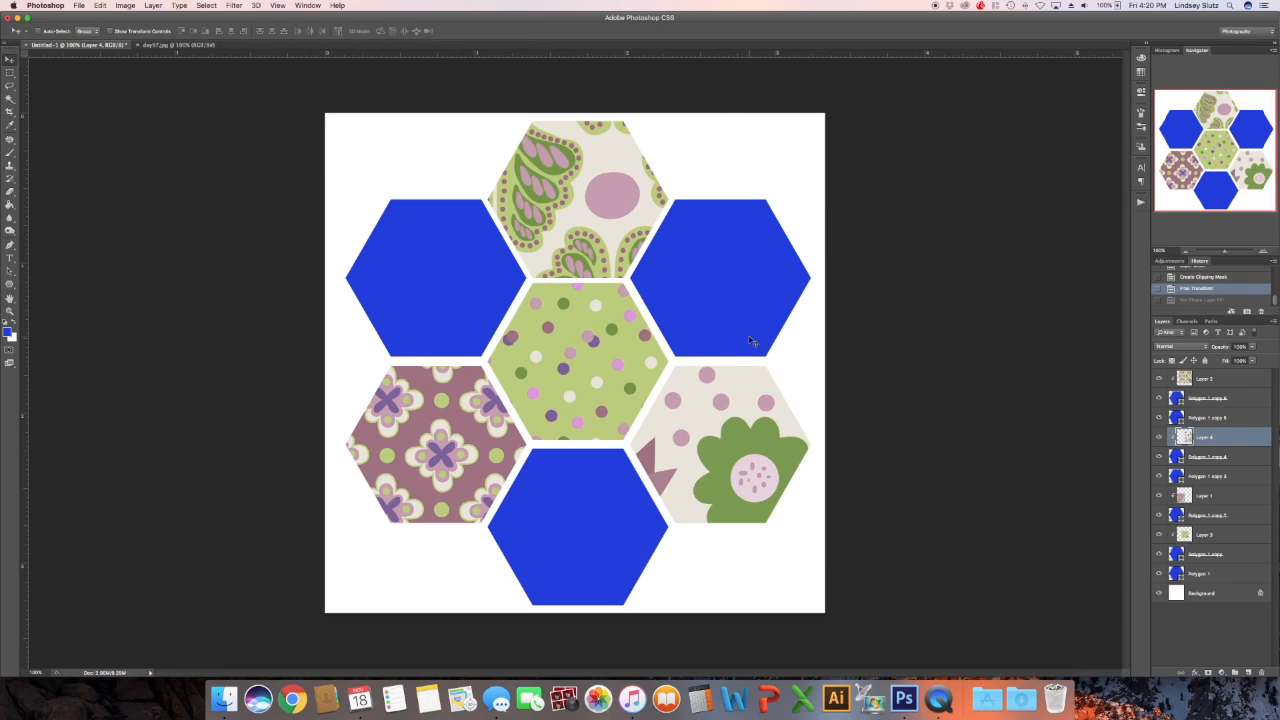
# Fill the upper-right hexagon with the pink cba0b3 sampled from a dot in the lower-right hexagon's pattern
pyautogui.click(1244, 418)
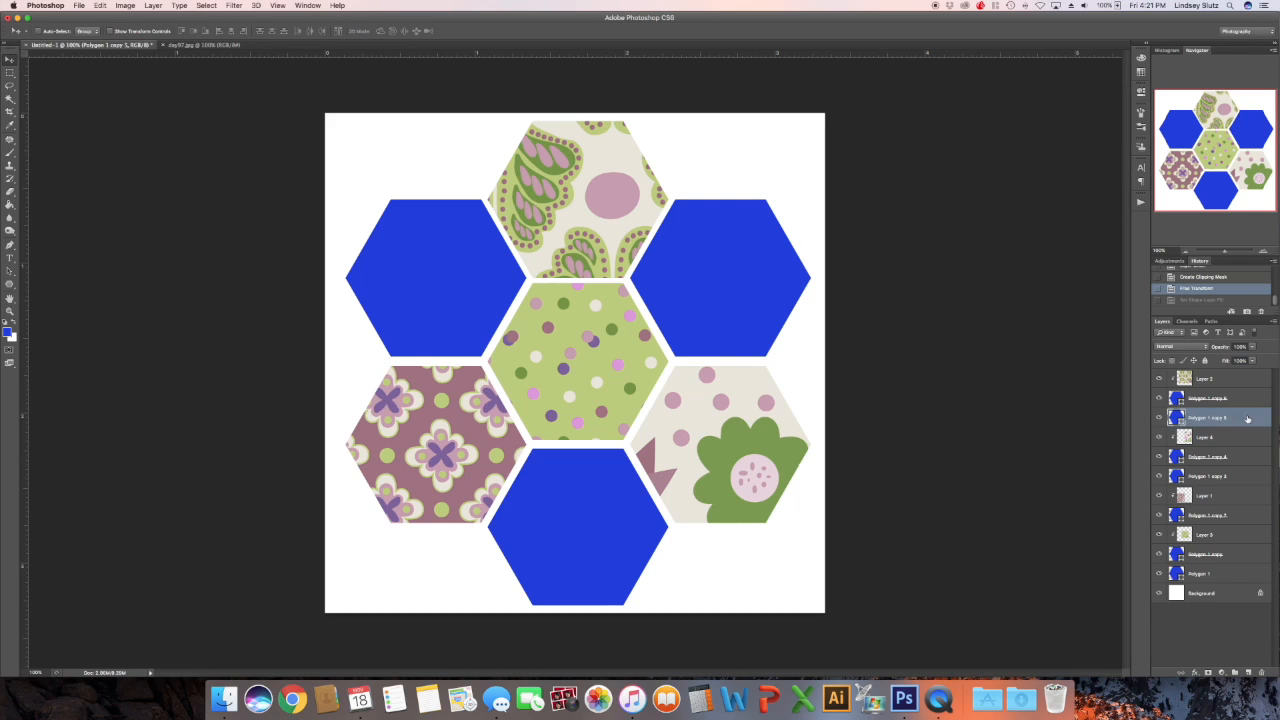
pyautogui.click(10, 285)
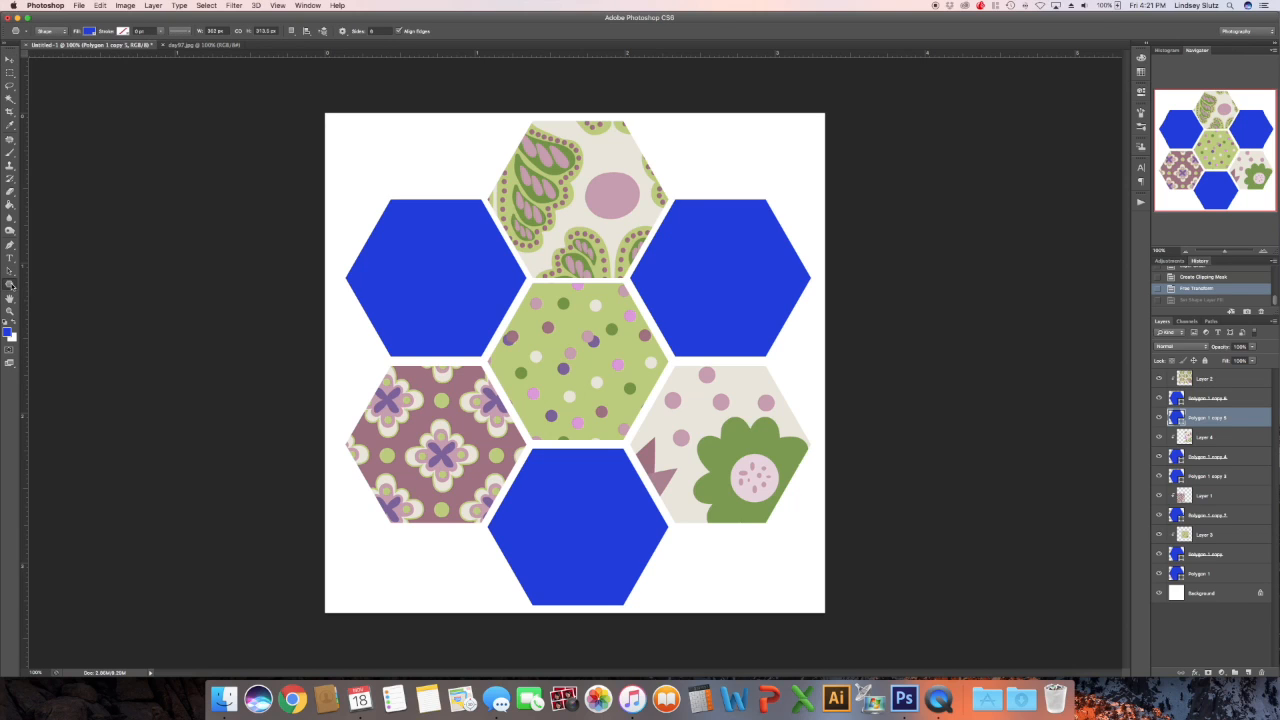
pyautogui.click(88, 33)
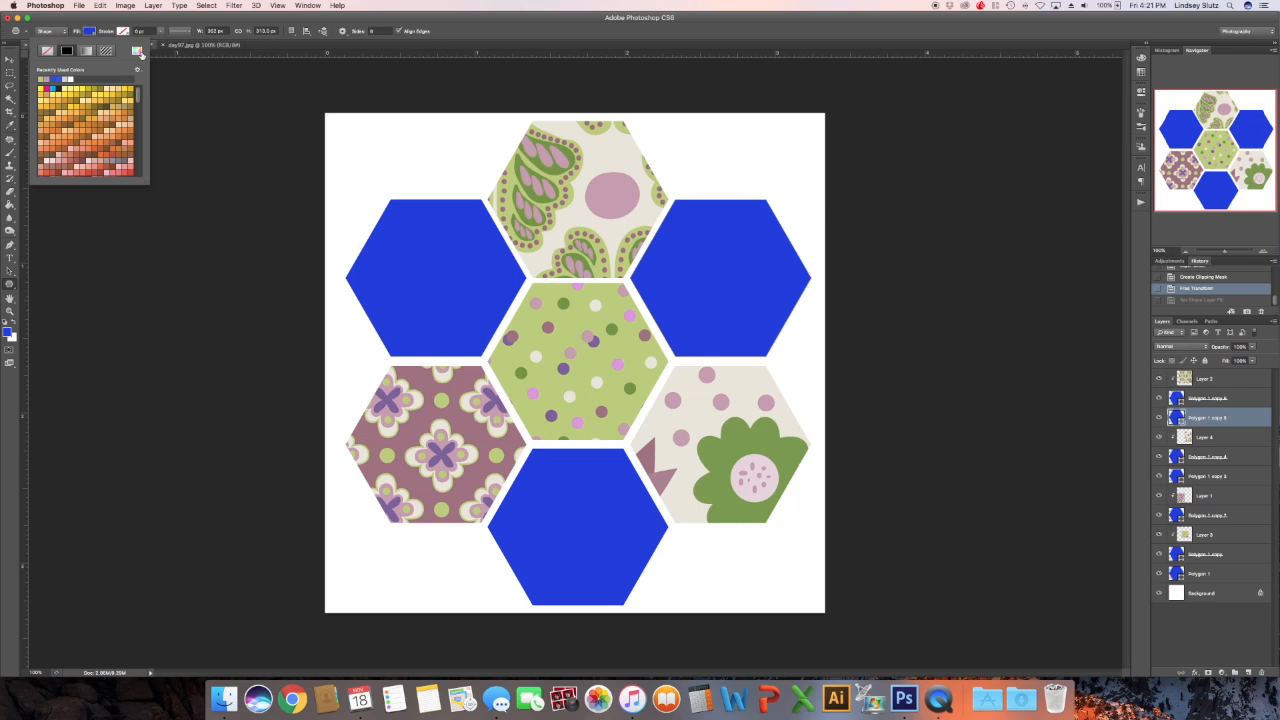
pyautogui.click(137, 51)
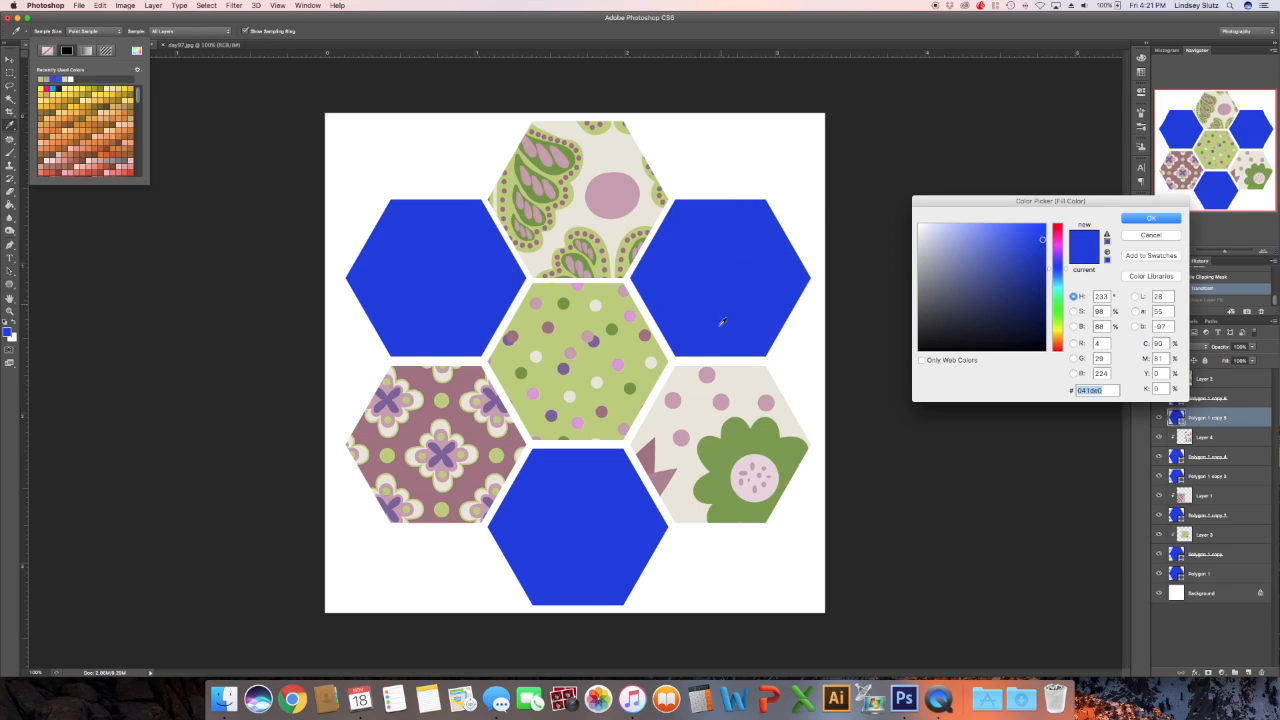
pyautogui.click(728, 403)
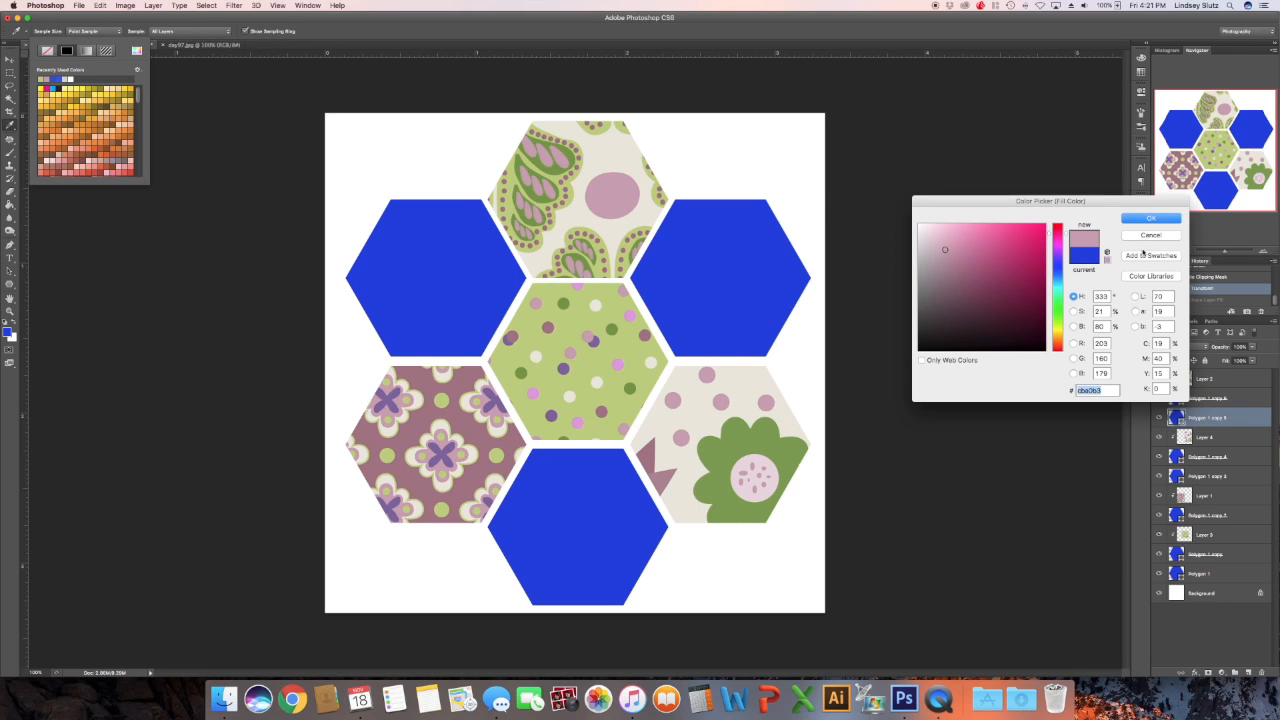
pyautogui.click(1151, 218)
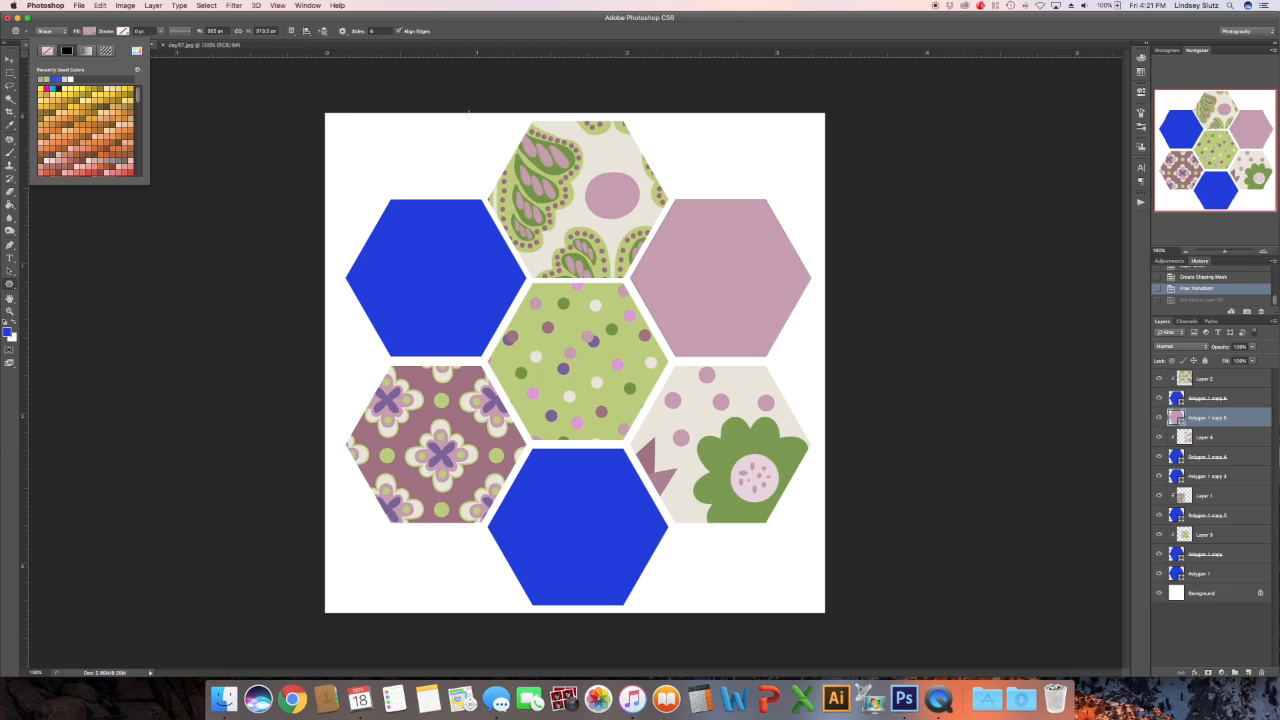
# Fill the bottom hexagon with purple and the upper-left hexagon with the green sampled from the flower in the lower-right hexagon
pyautogui.doubleClick(1177, 476)
pyautogui.click(1151, 218)
pyautogui.click(1229, 571)
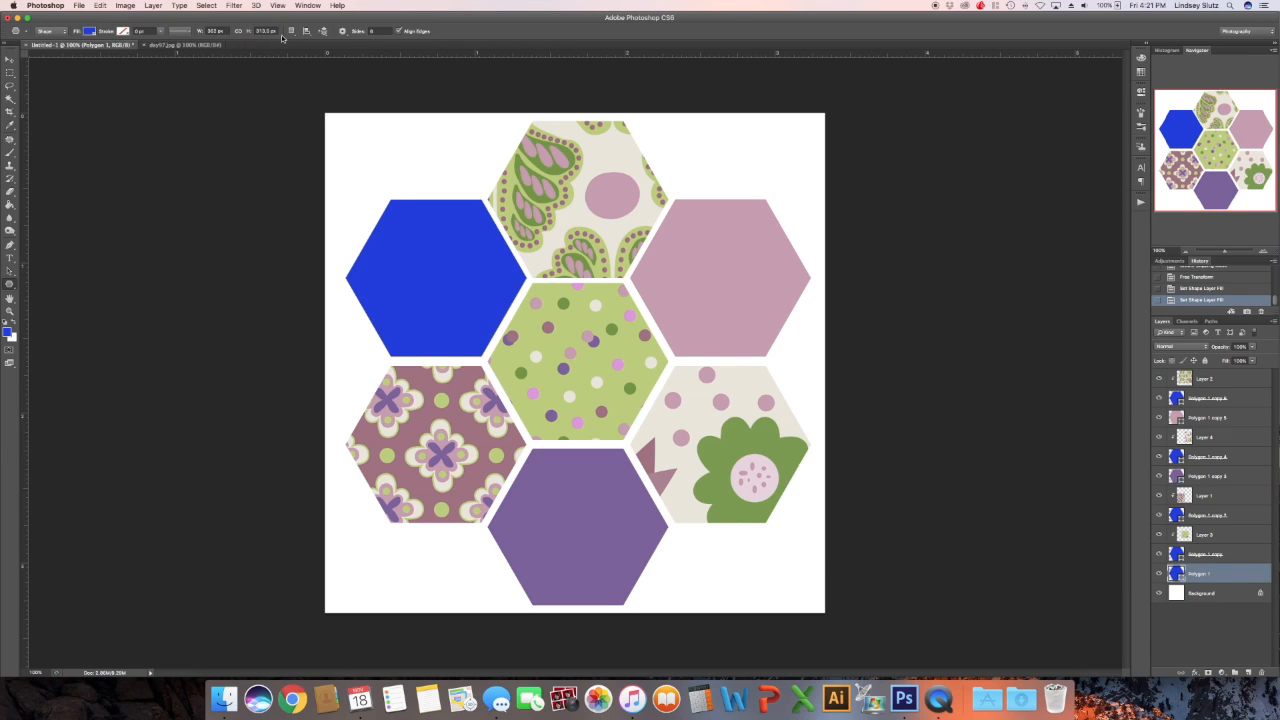
pyautogui.click(87, 31)
pyautogui.click(137, 50)
pyautogui.click(728, 440)
pyautogui.click(1151, 218)
pyautogui.click(146, 31)
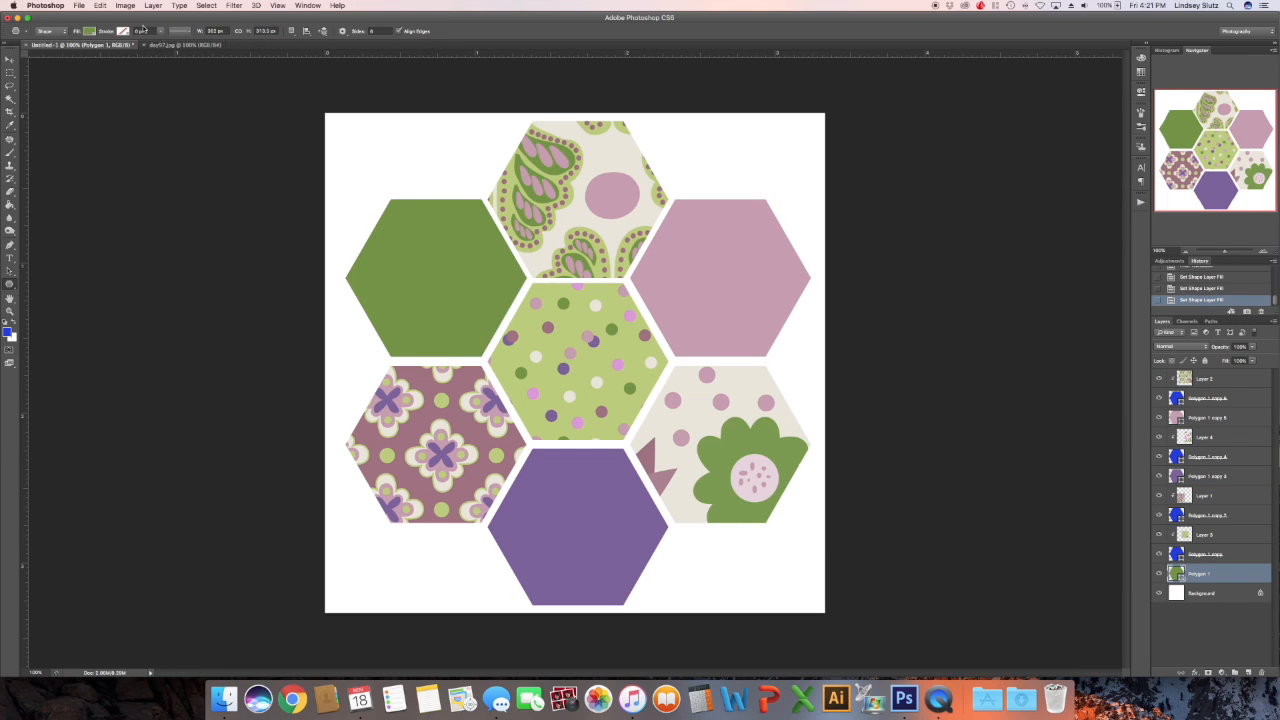